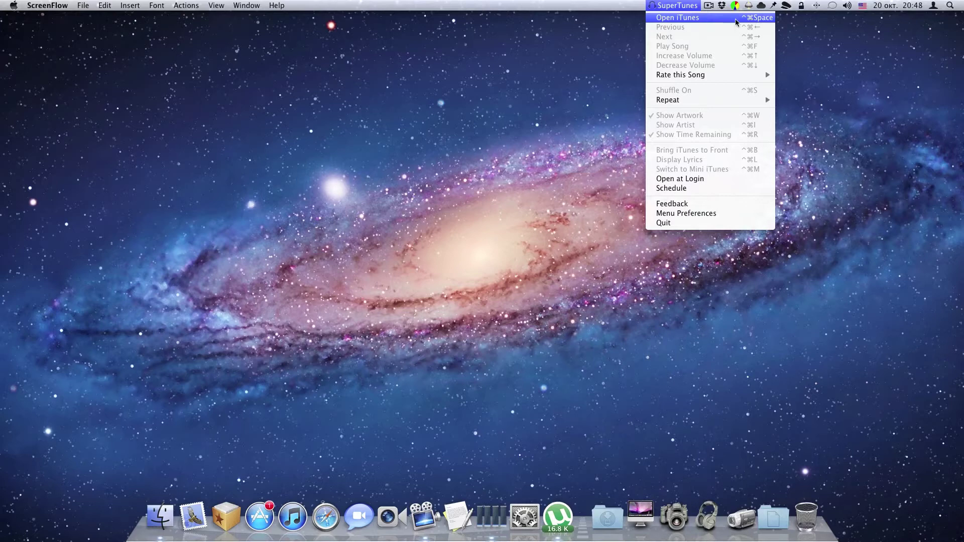
Launch iTunes through SuperTunes, then take the Avatar movie and the iTunes window out of full screen
left_click(525, 61)
key("super+space")
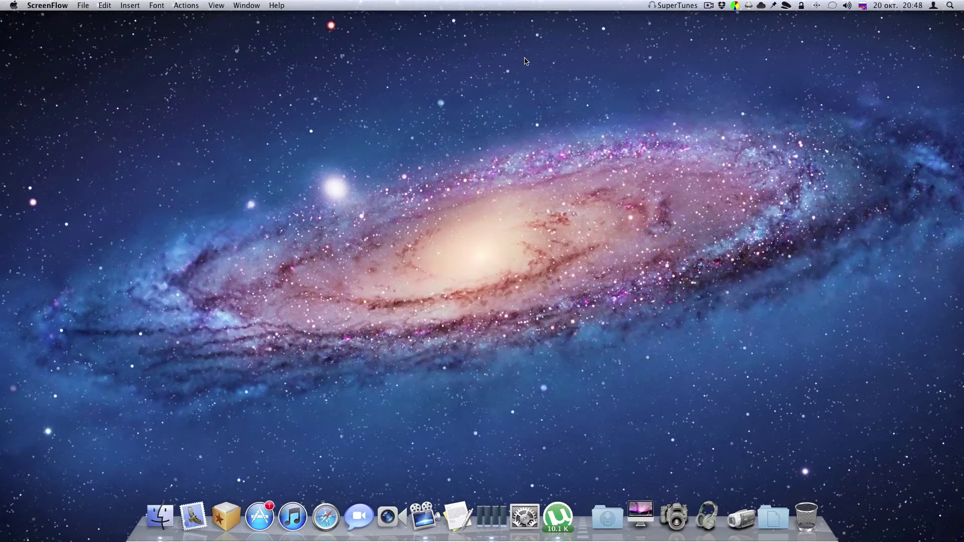
key("ctrl+super+space")
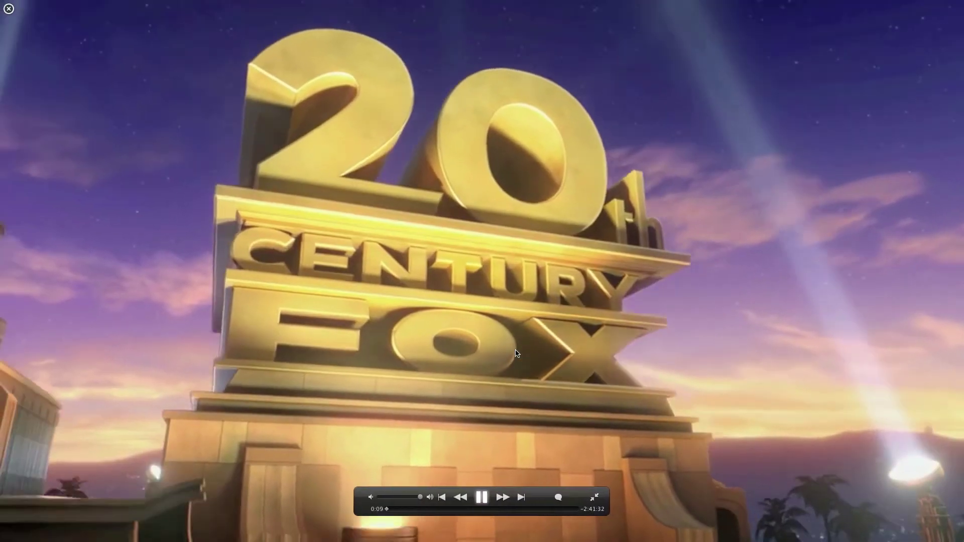
key("Escape")
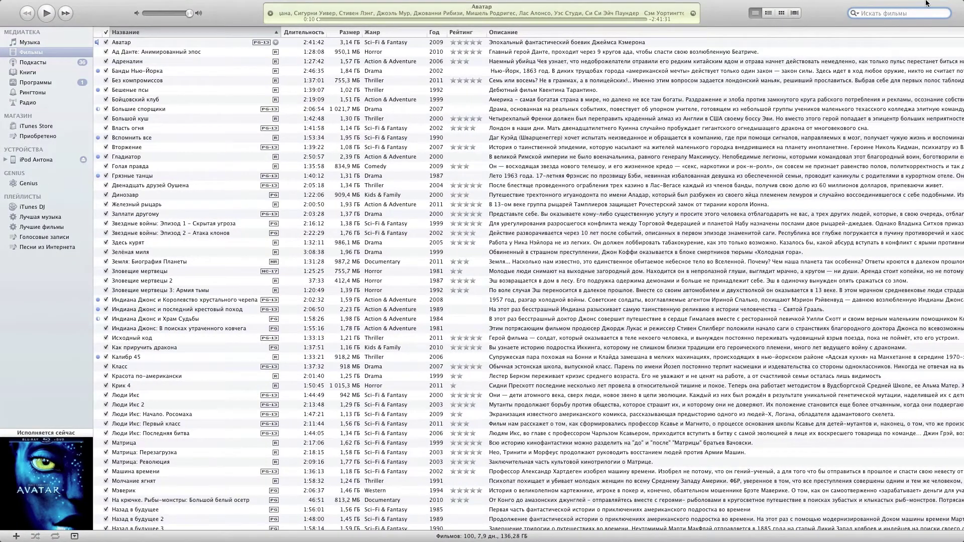
left_click(956, 5)
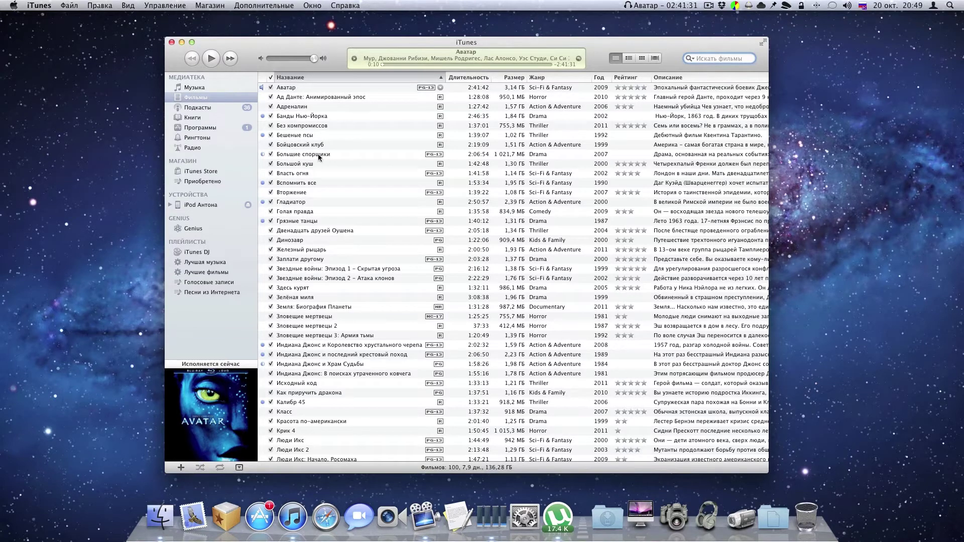
Start playing Dar Williams from the iTunes music library and close the iTunes window
left_click(671, 6)
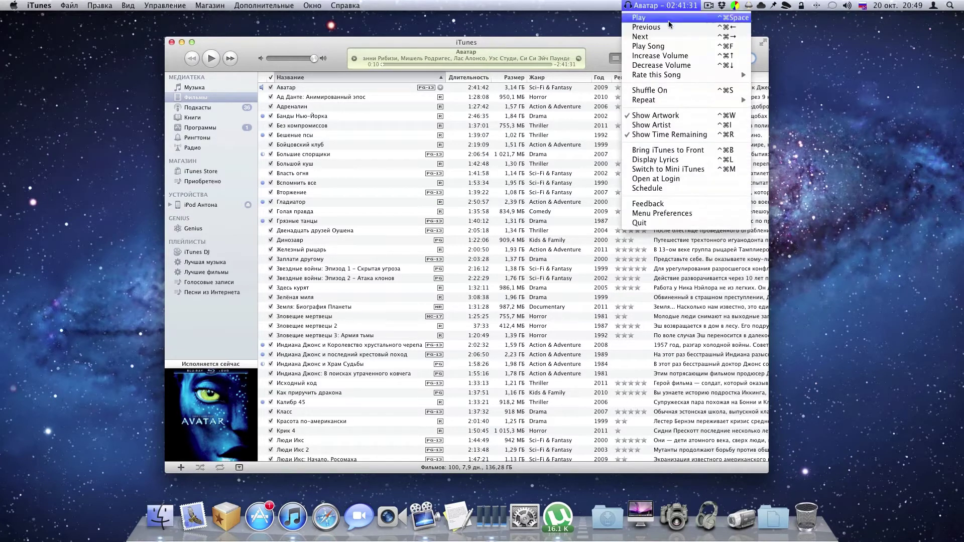
left_click(501, 38)
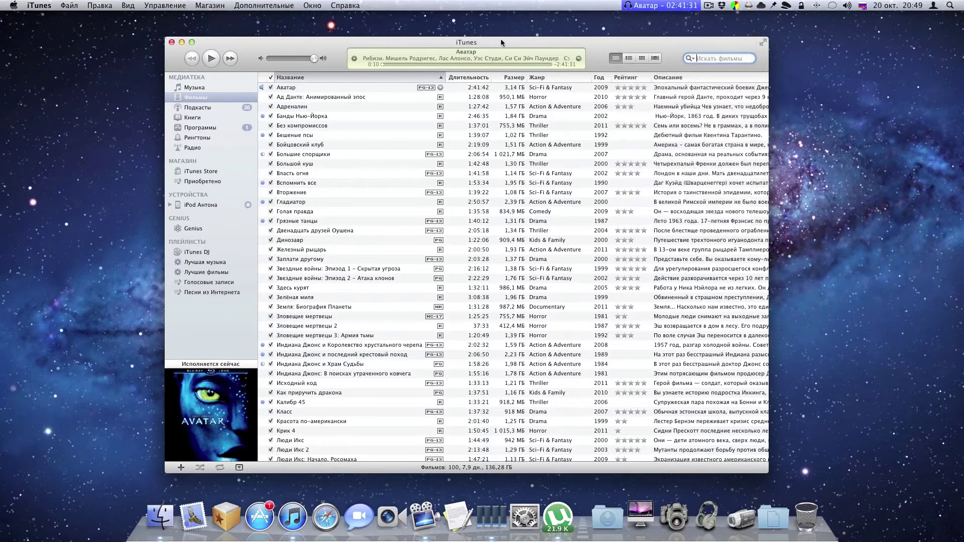
left_click(196, 89)
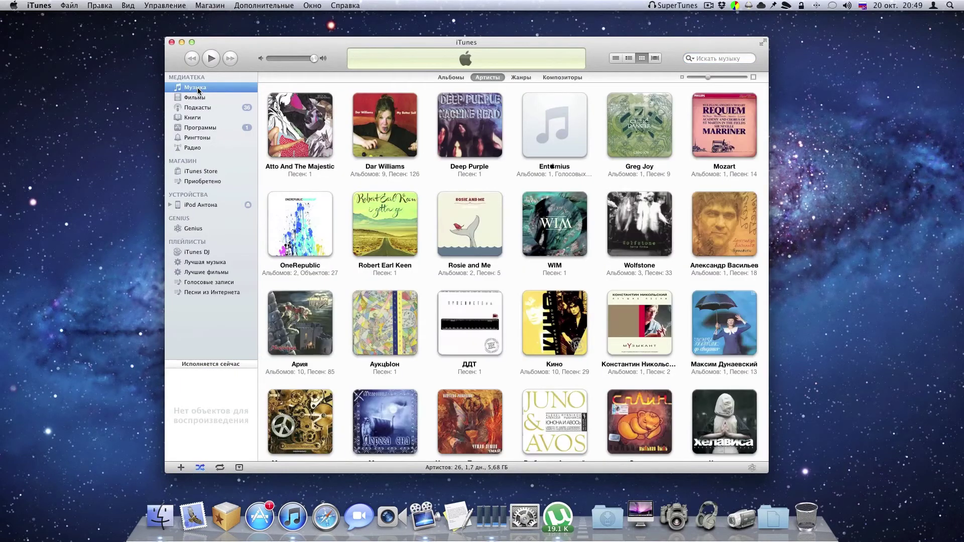
left_click(393, 149)
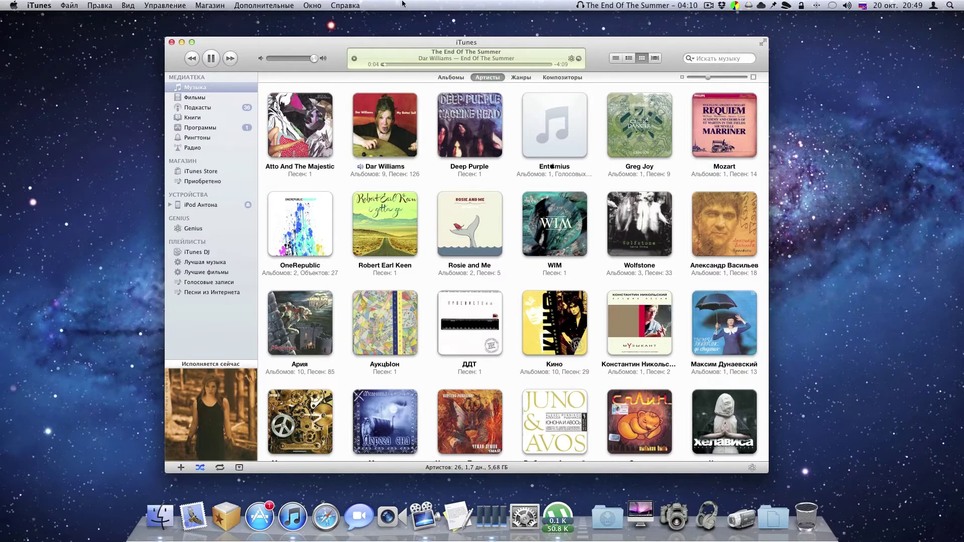
key("super+w")
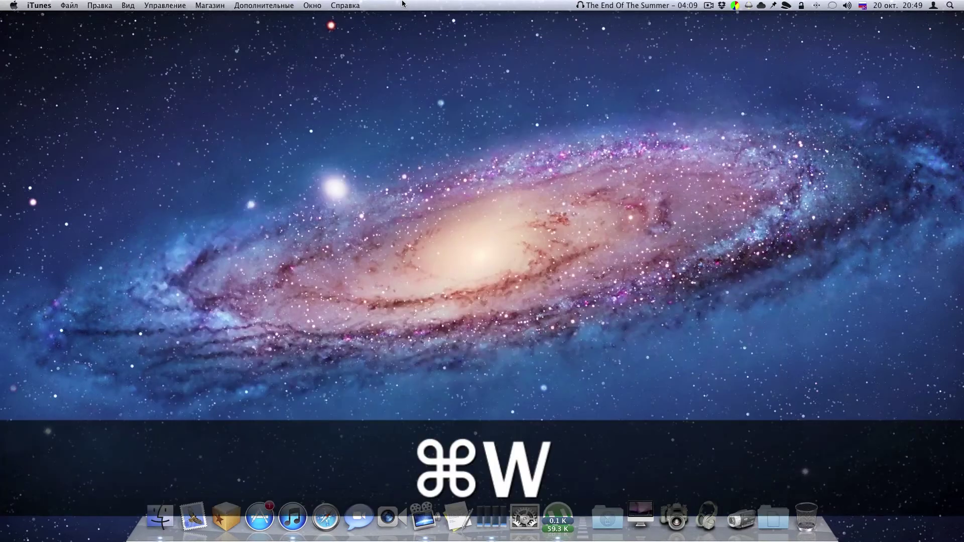
Skip to the next song through SuperTunes
left_click(651, 6)
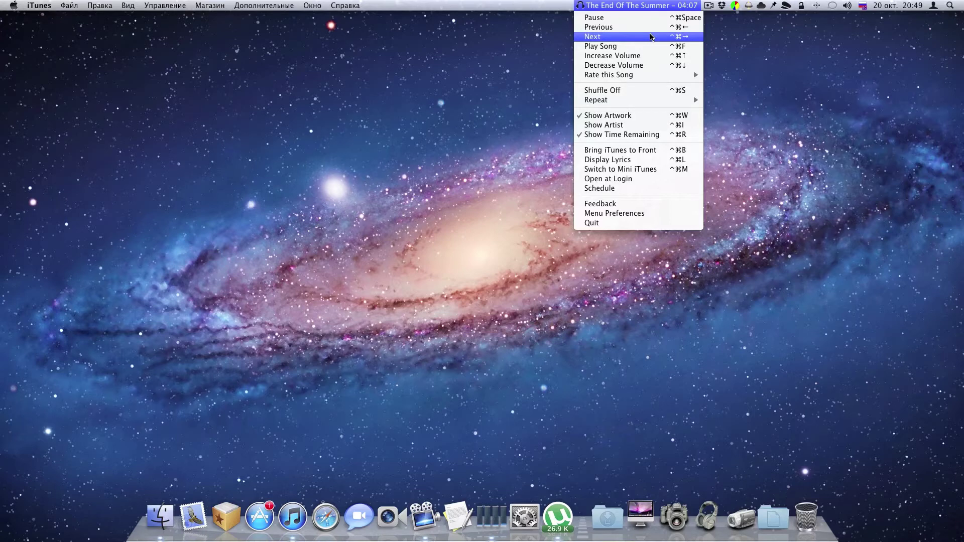
left_click(509, 85)
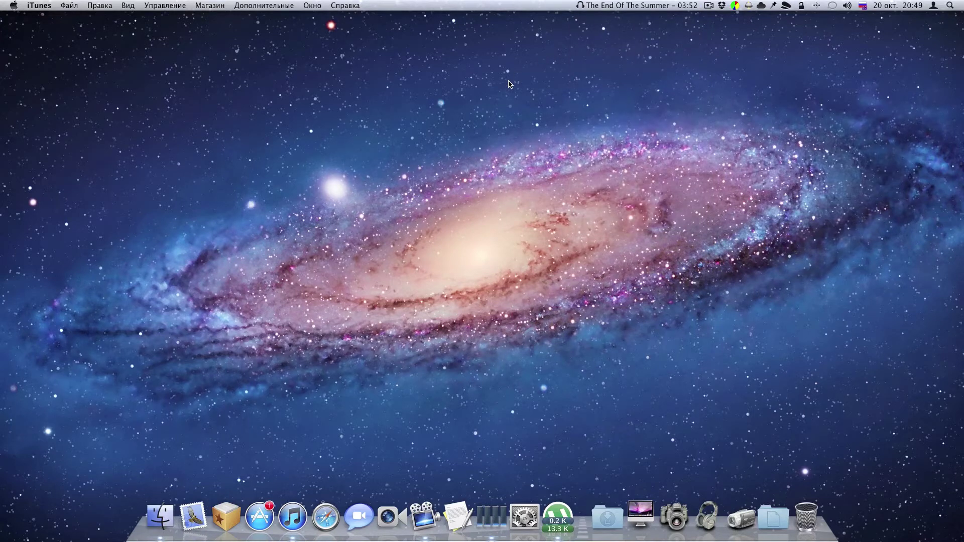
key("ctrl+super+Right")
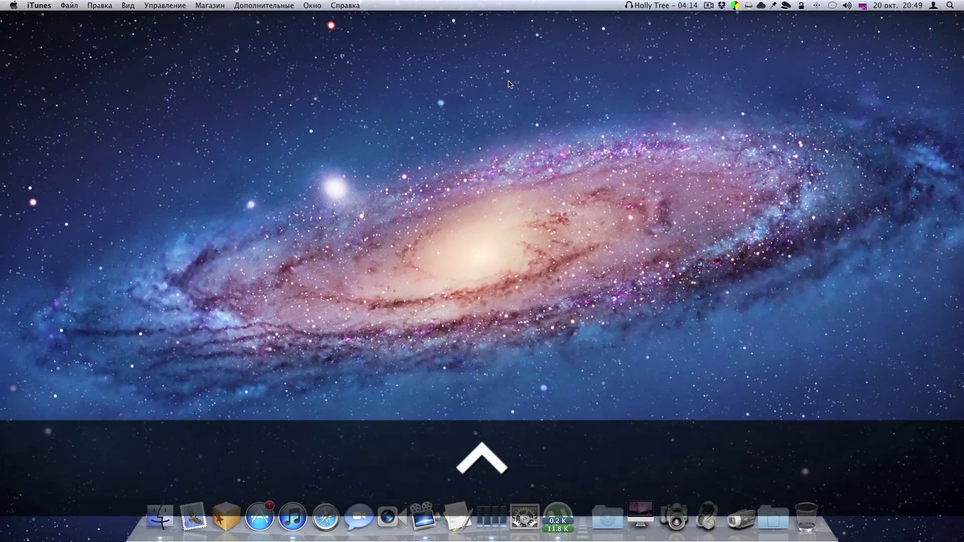
Open the SuperTunes Play Song box, place the cursor in the song name field, and close the box
left_click(647, 7)
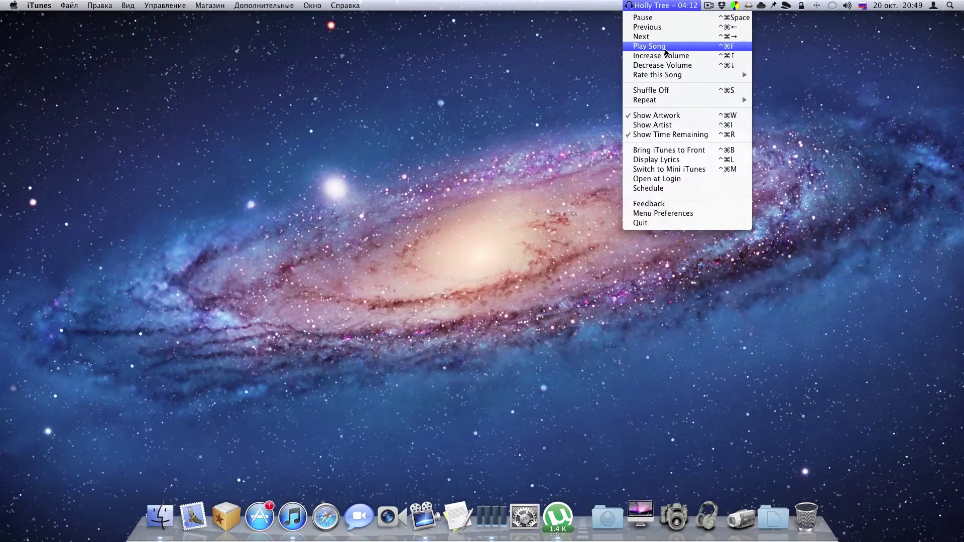
key("ctrl+super+f")
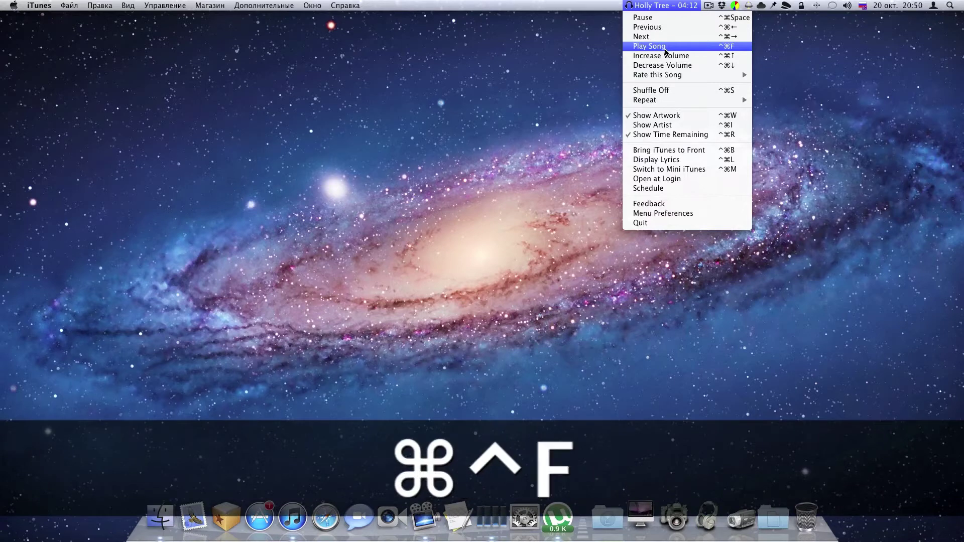
left_click(665, 50)
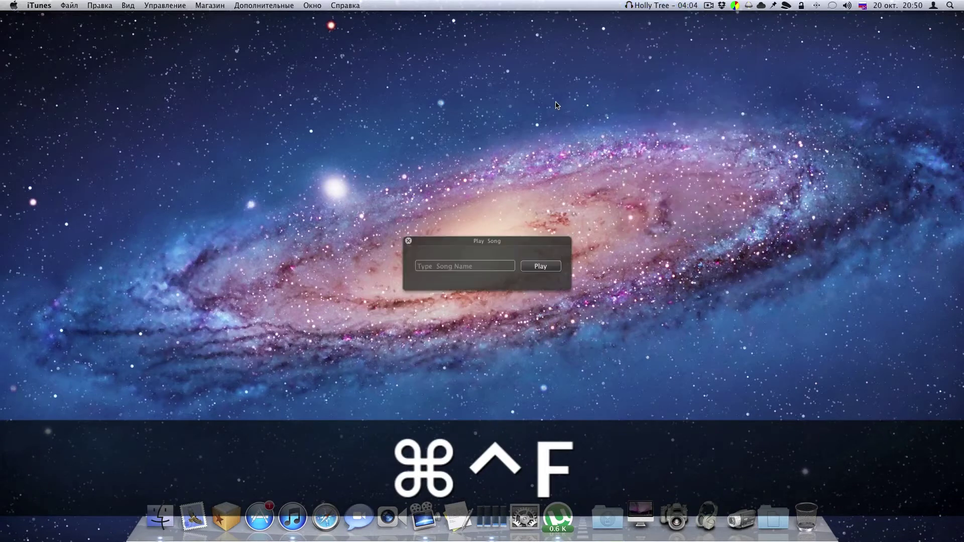
left_click(459, 268)
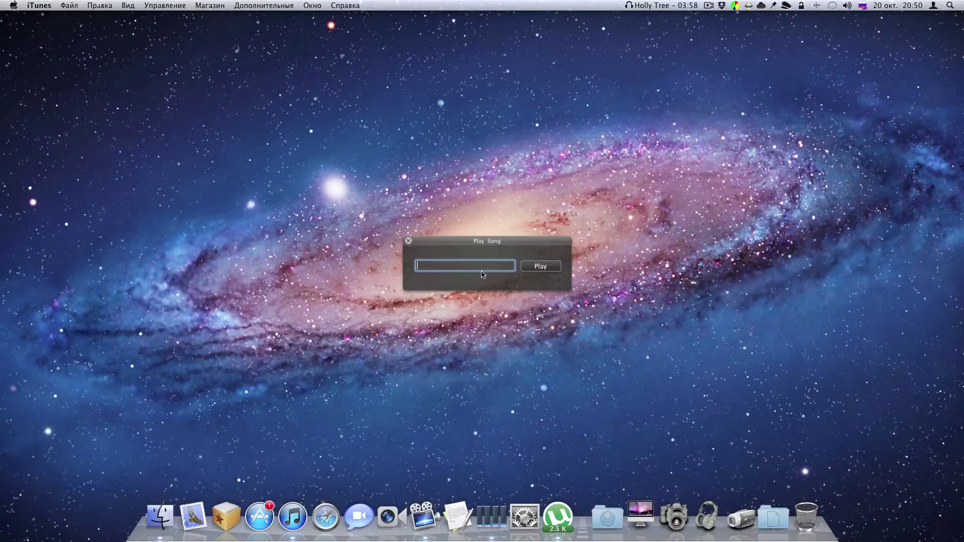
left_click(408, 241)
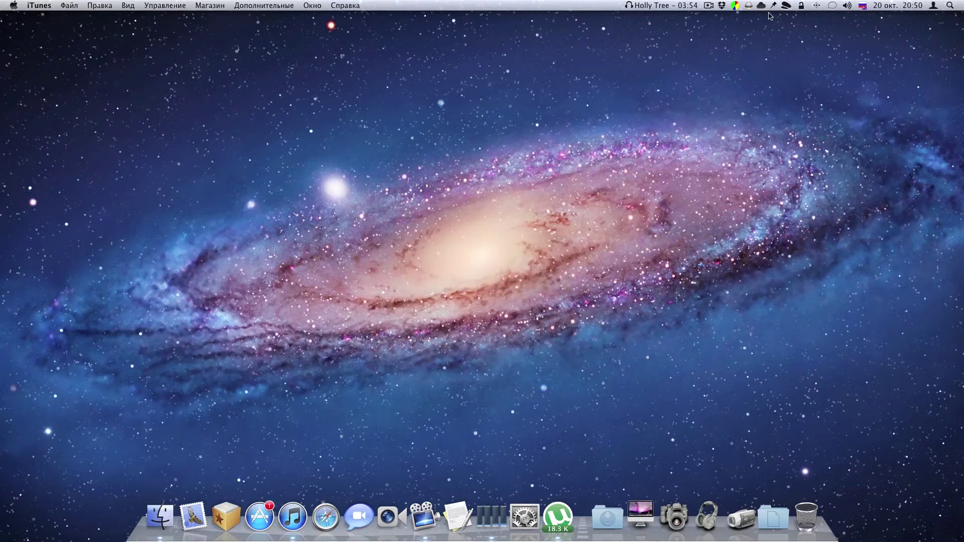
Raise and lower the iTunes volume several times through SuperTunes, finishing with an increase
left_click(681, 6)
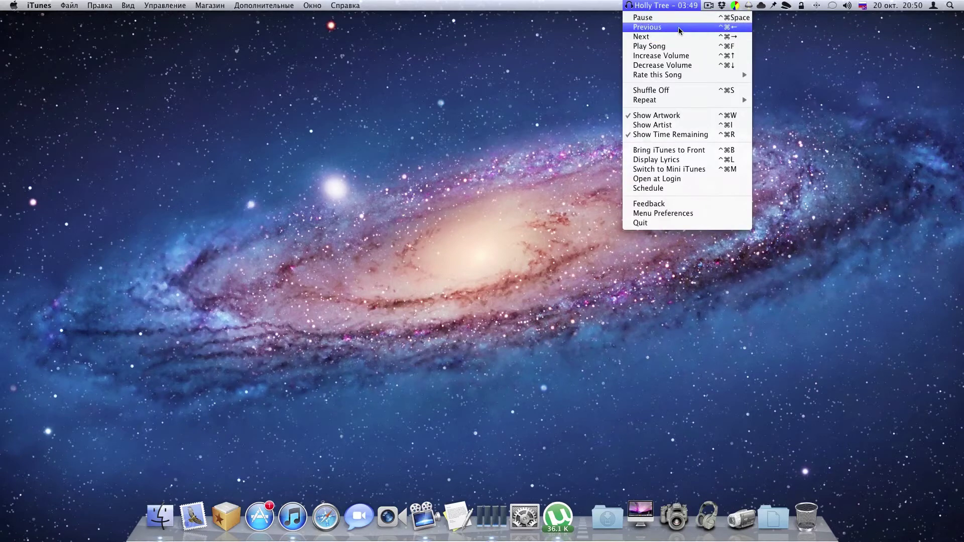
left_click(684, 59)
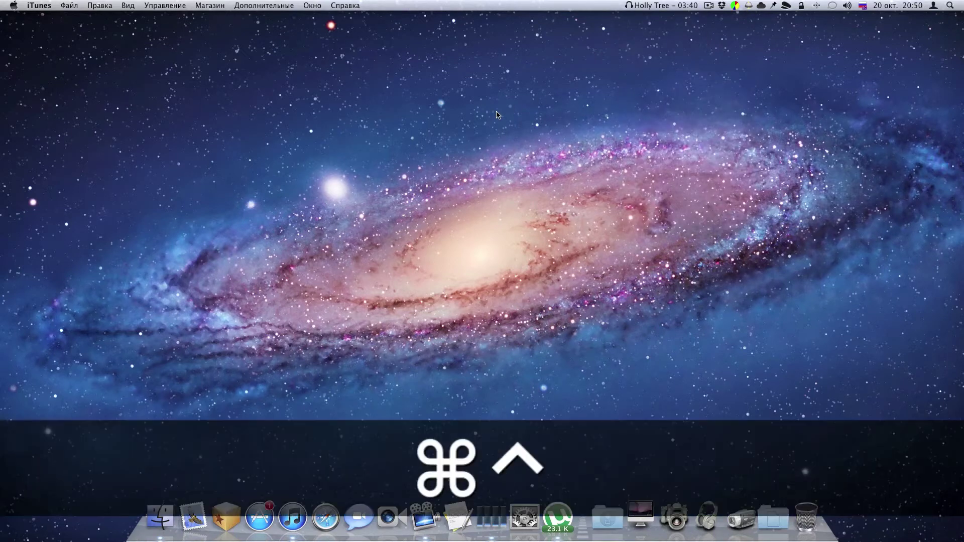
key("ctrl+super+Up")
key("ctrl+super+Down")
key("ctrl+super+Up")
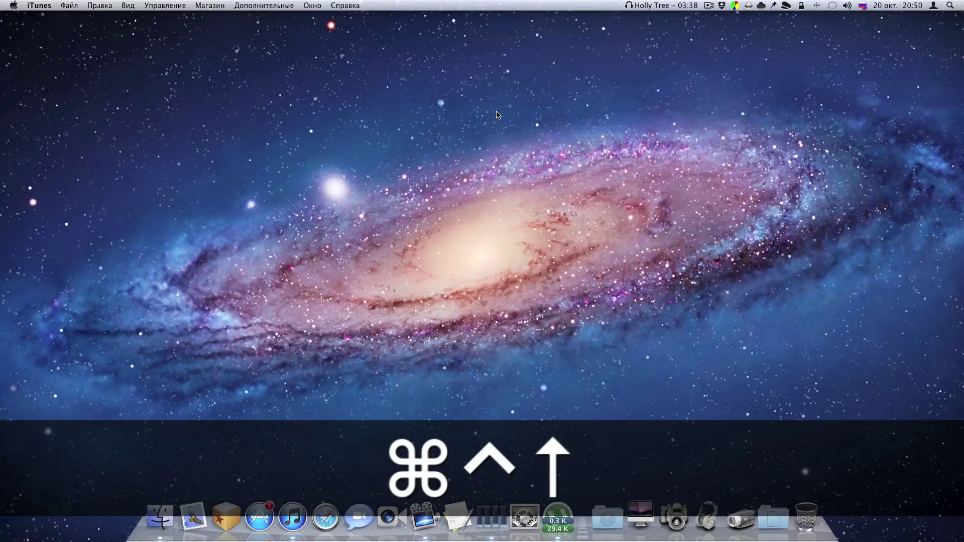
key("ctrl+super+Down")
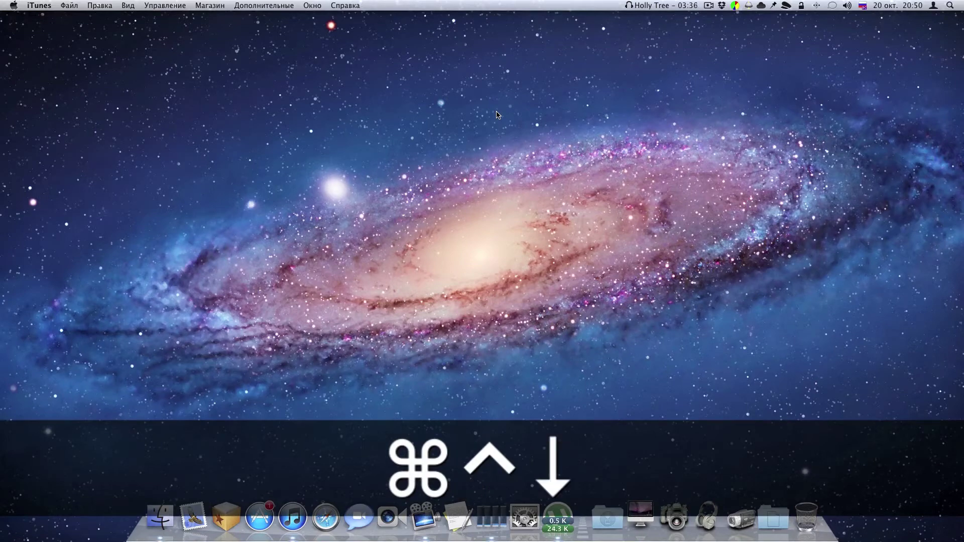
key("ctrl+super+Up")
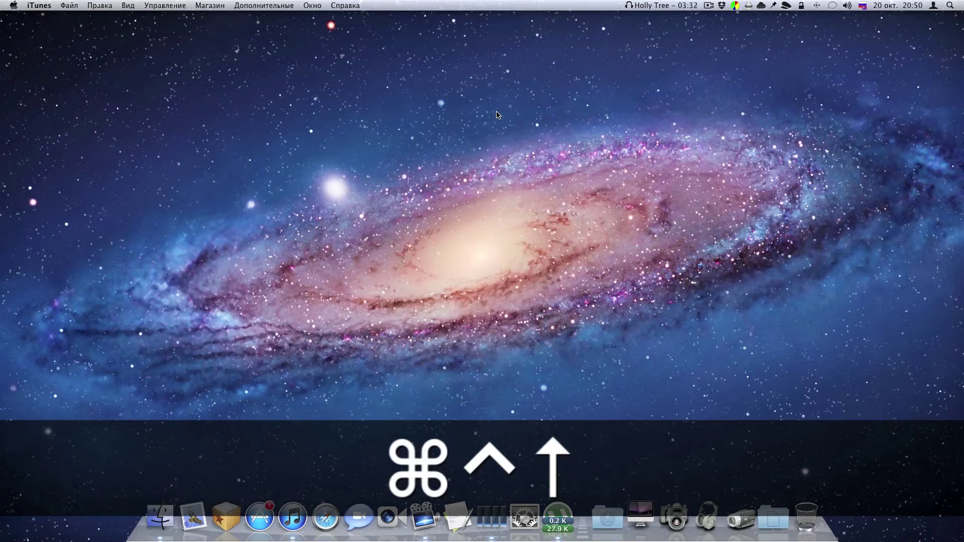
Turn the SuperTunes Show Artwork option off and back on
left_click(669, 6)
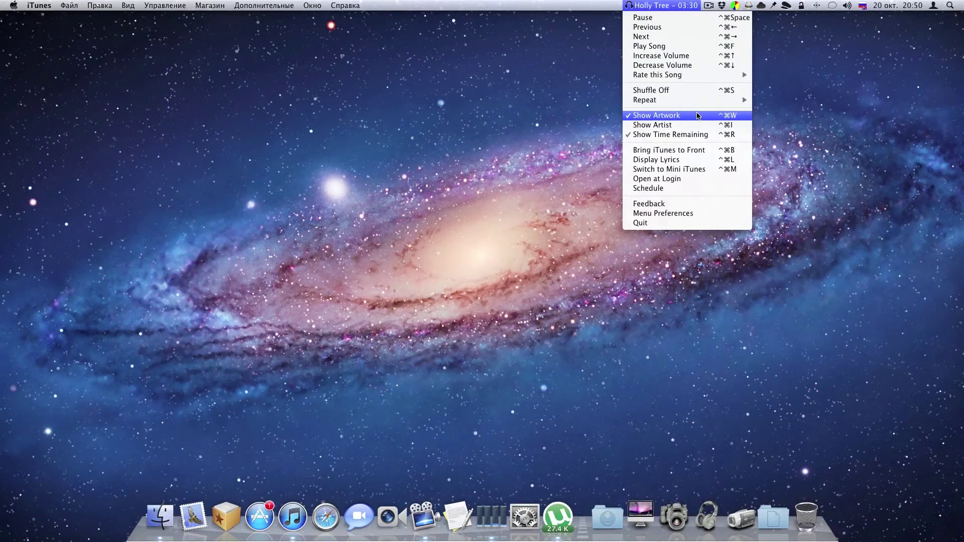
left_click(465, 138)
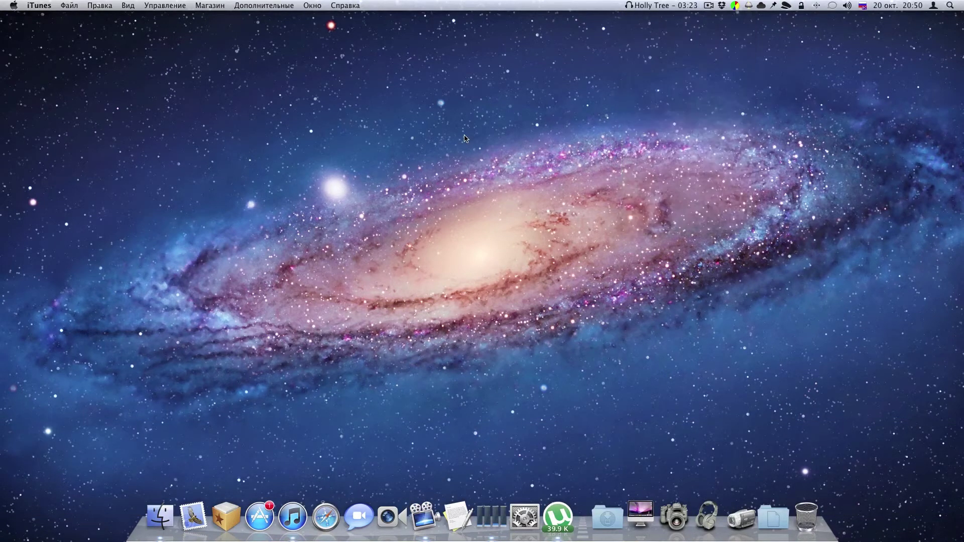
key("super+ctrl+w")
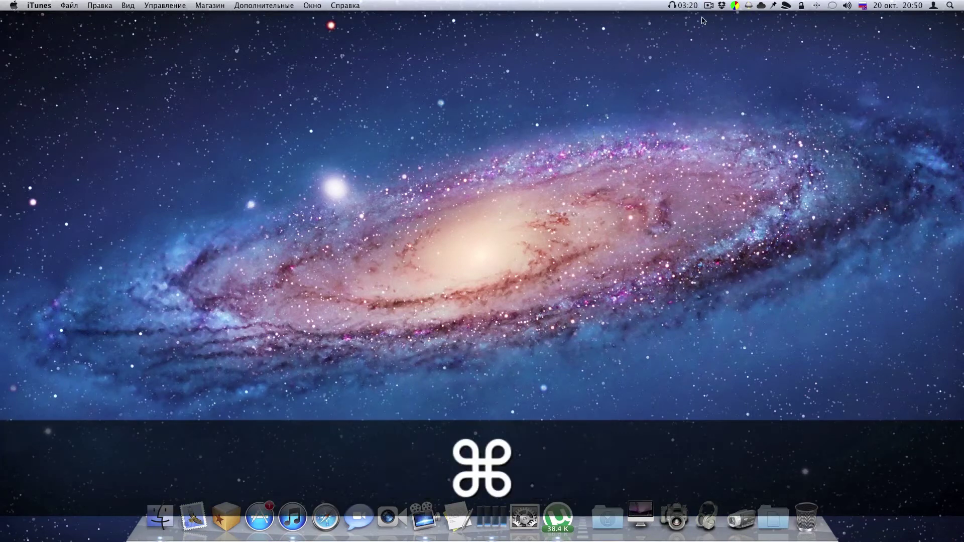
left_click(682, 6)
key("super+ctrl+w")
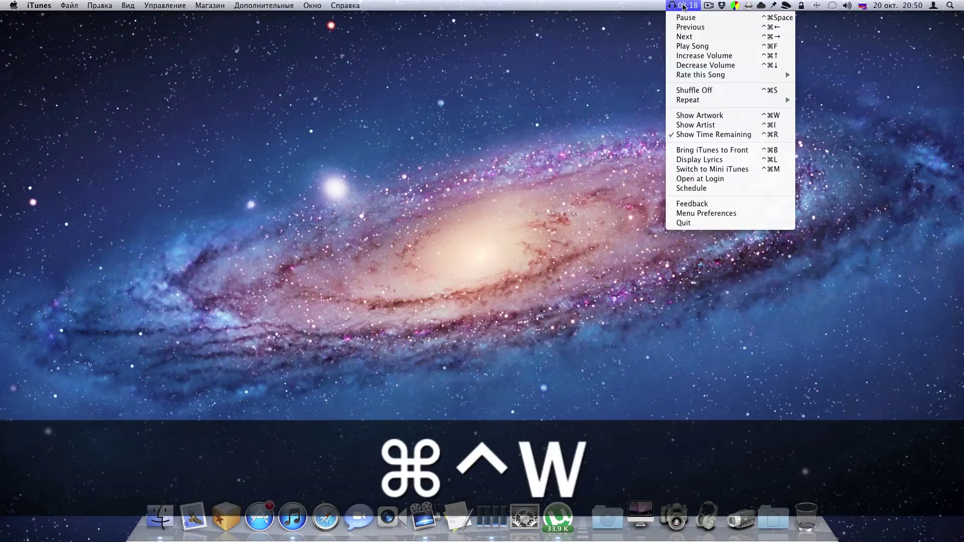
left_click(724, 125)
Turn the SuperTunes Show Artist option on and off again for the playing song
left_click(666, 6)
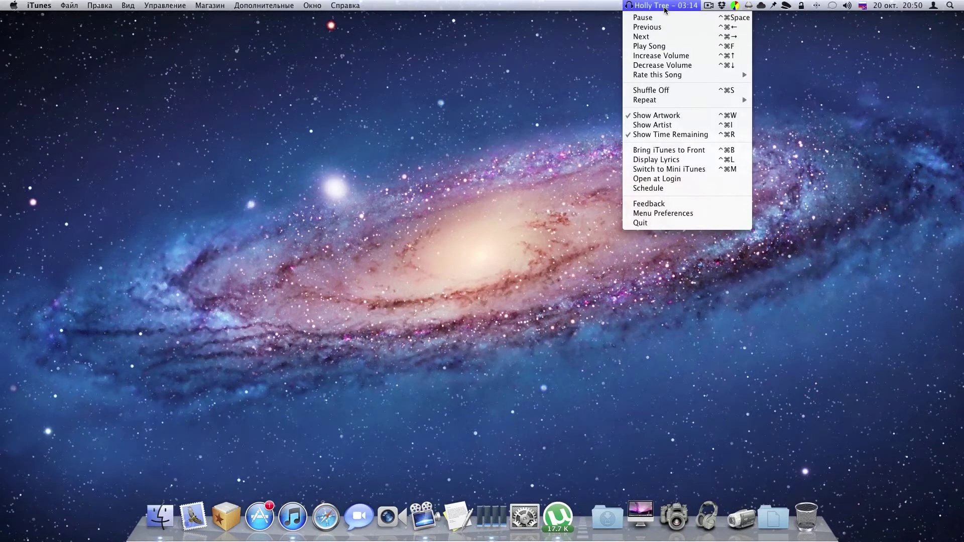
left_click(679, 125)
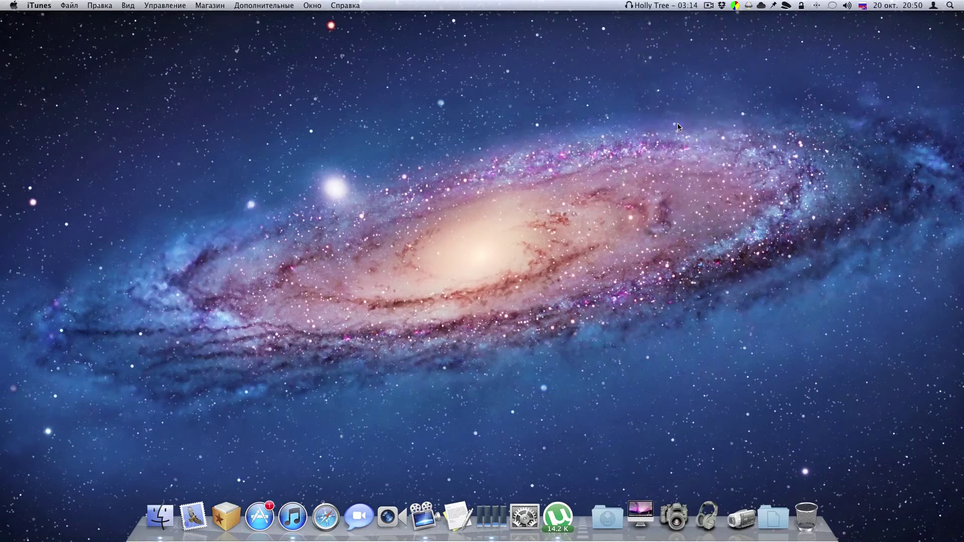
left_click(662, 7)
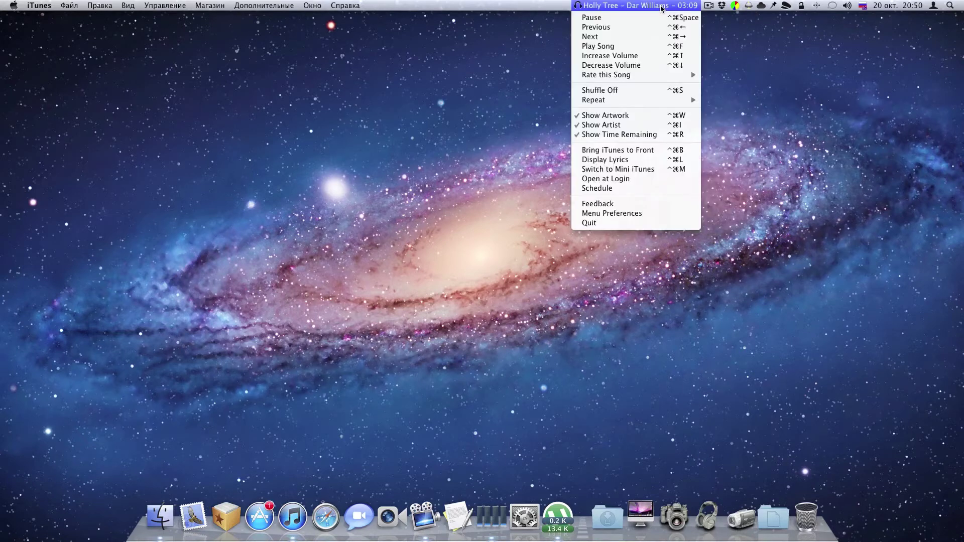
left_click(637, 137)
left_click(619, 5)
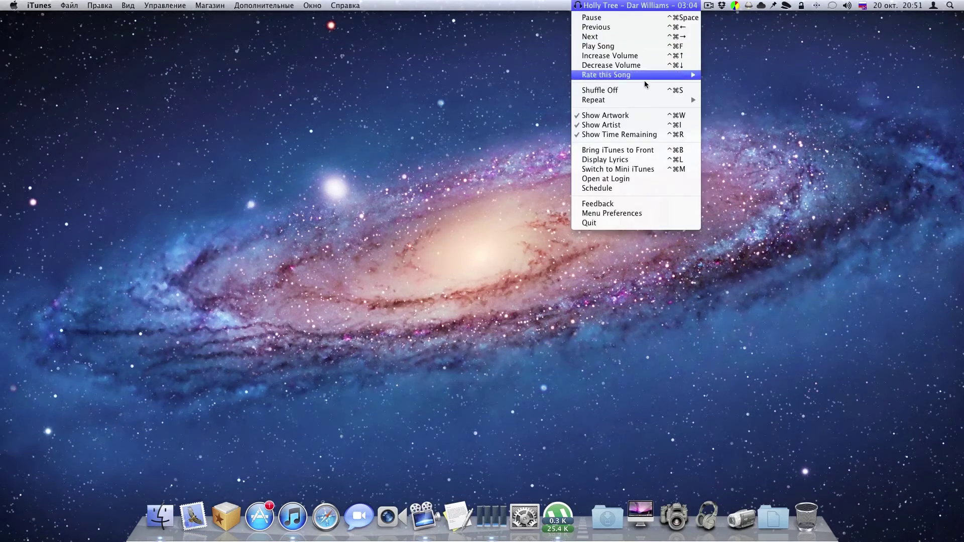
left_click(622, 125)
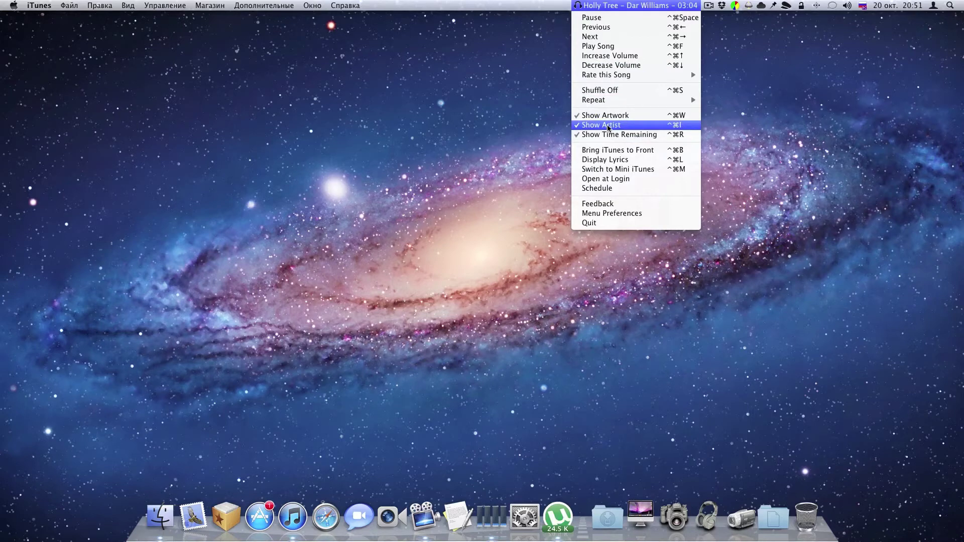
Bring iTunes to the front through SuperTunes, then open a Finder window over it and close that window
left_click(640, 6)
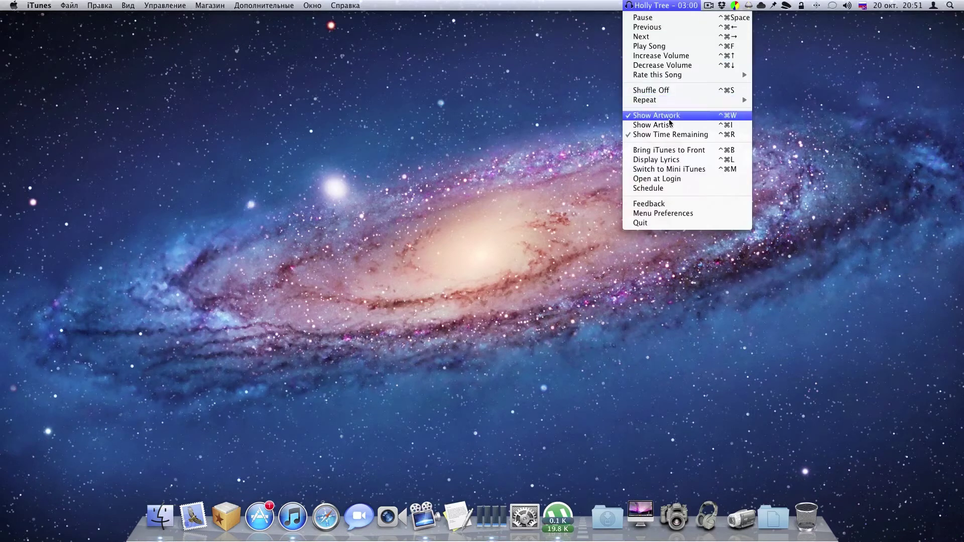
left_click(670, 151)
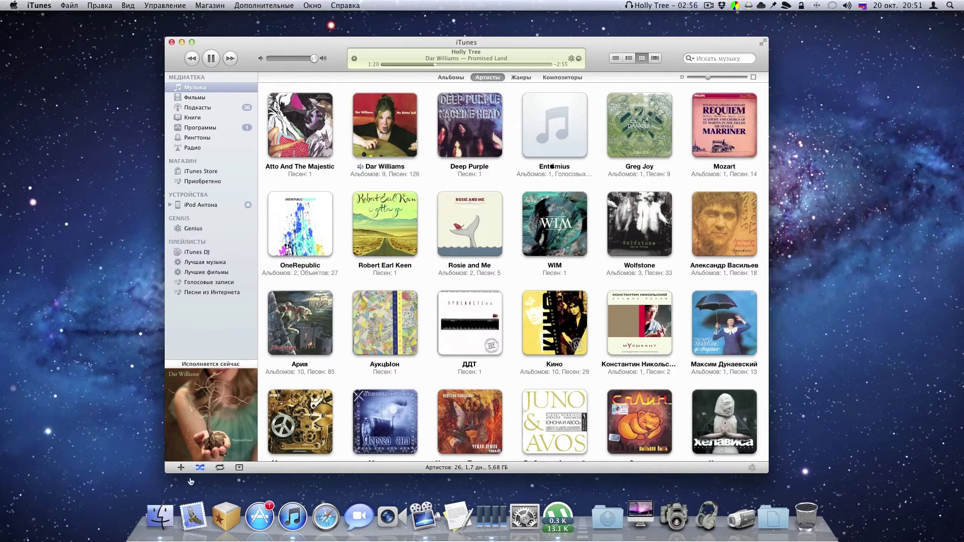
left_click(160, 517)
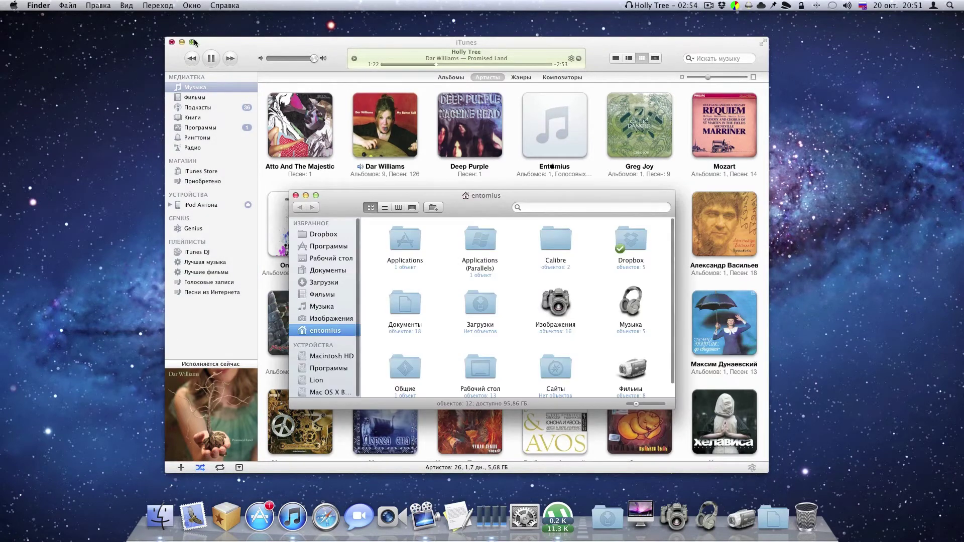
left_click(295, 195)
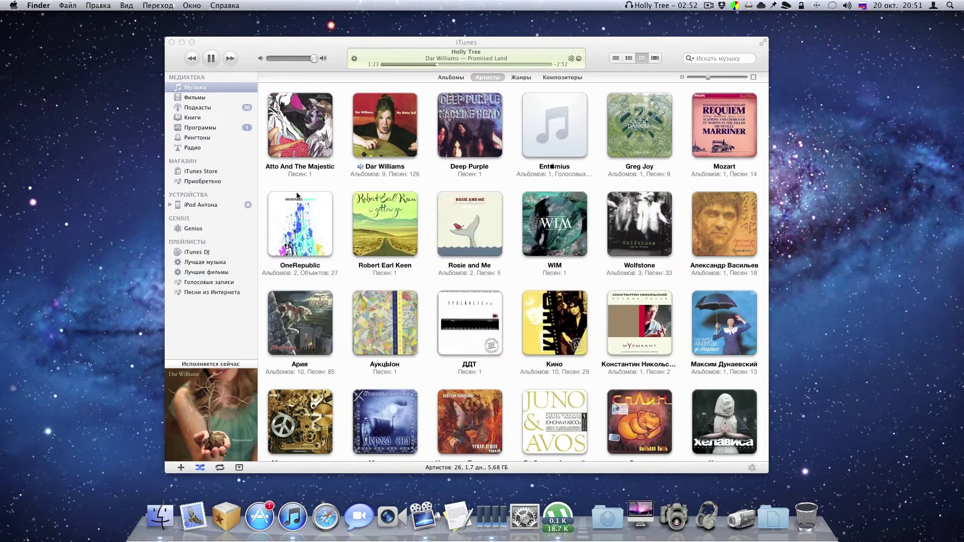
Close the iTunes window and pause the playing song with SuperTunes' global play/pause command
left_click(172, 42)
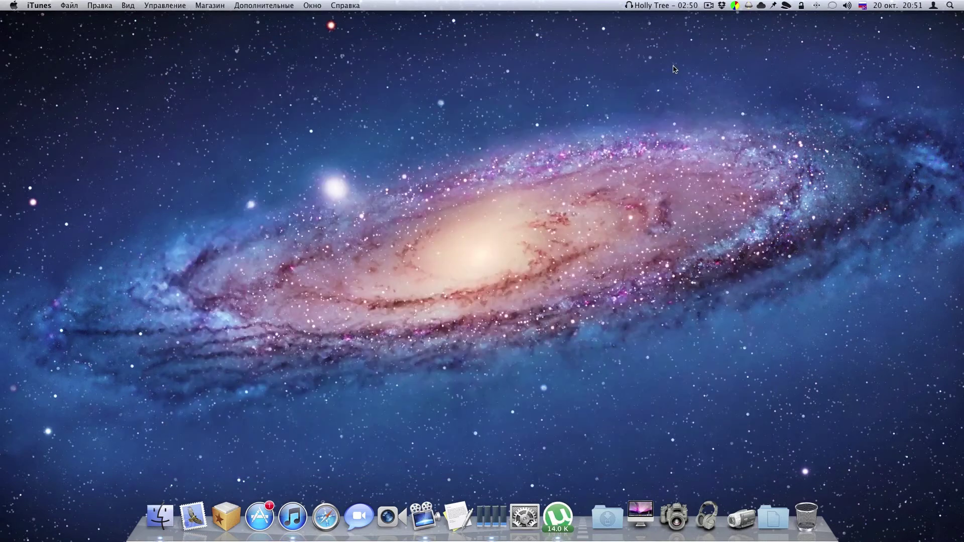
left_click(645, 5)
left_click(630, 44)
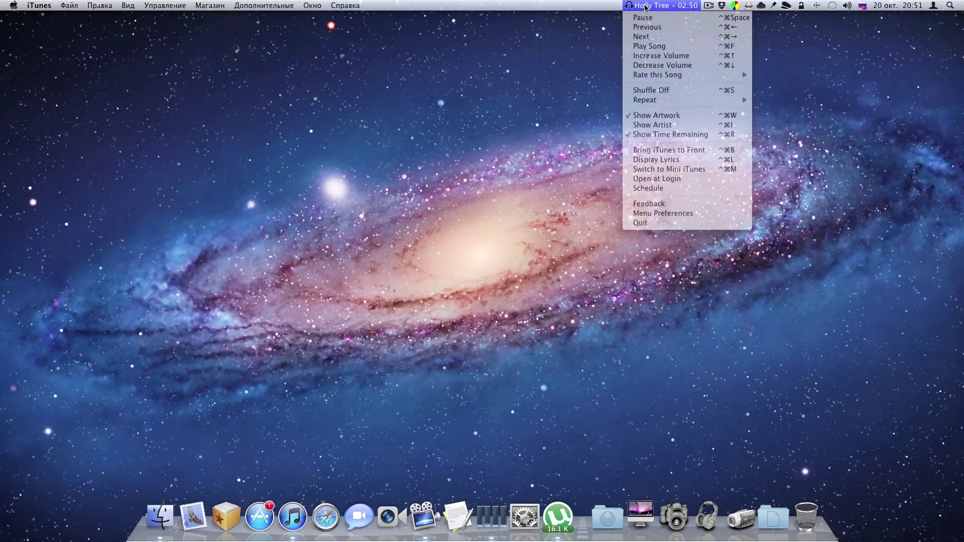
key("ctrl+super+space")
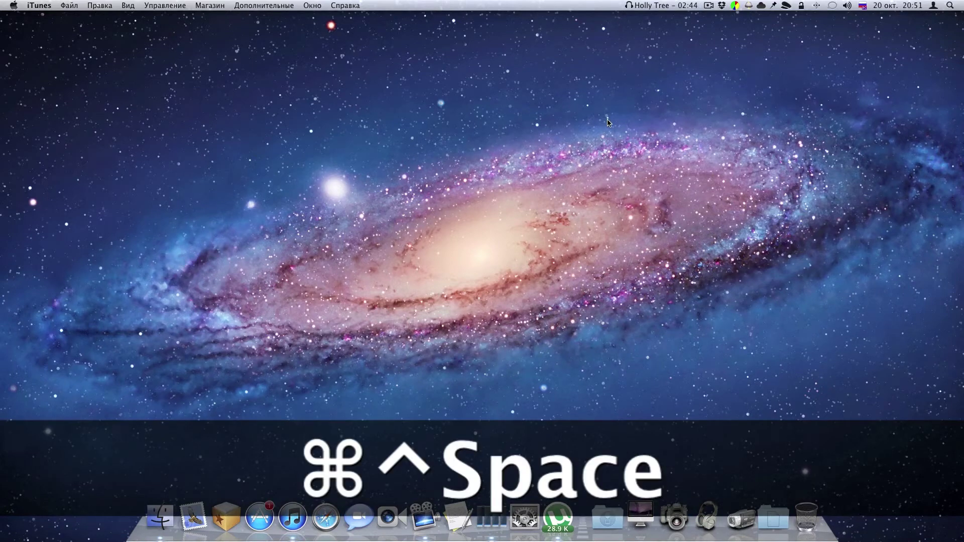
Display the lyrics window for the paused song through SuperTunes, briefly resume and pause playback, and close the lyrics window
left_click(657, 5)
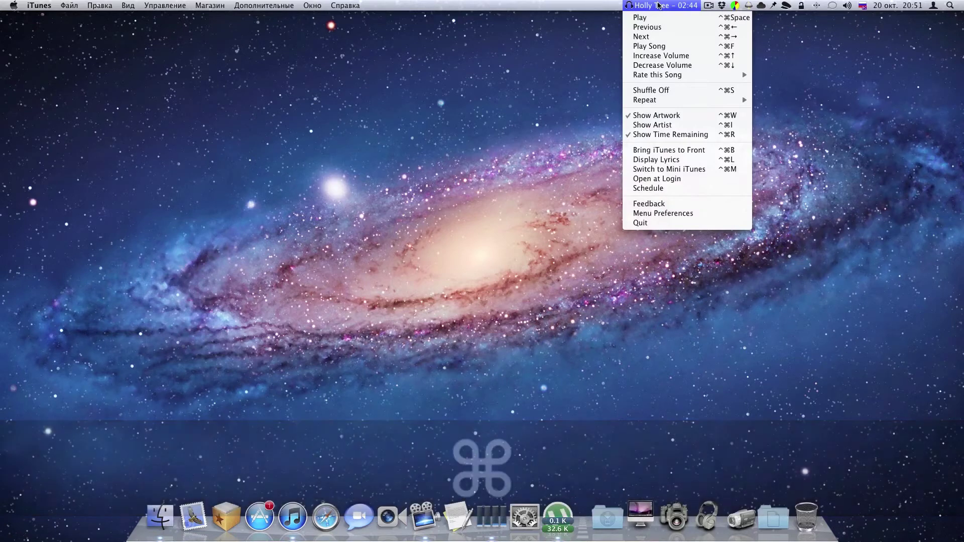
mouse_move(694, 103)
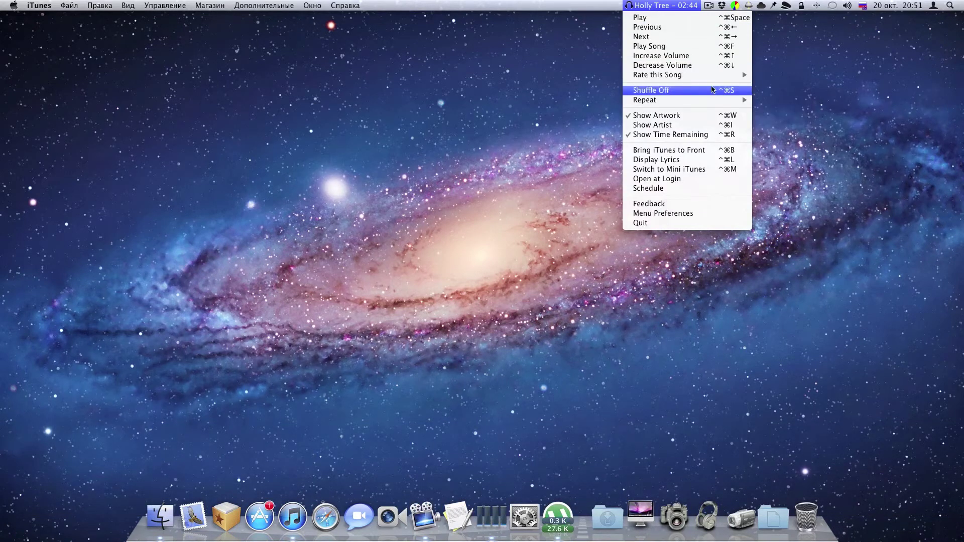
mouse_move(701, 79)
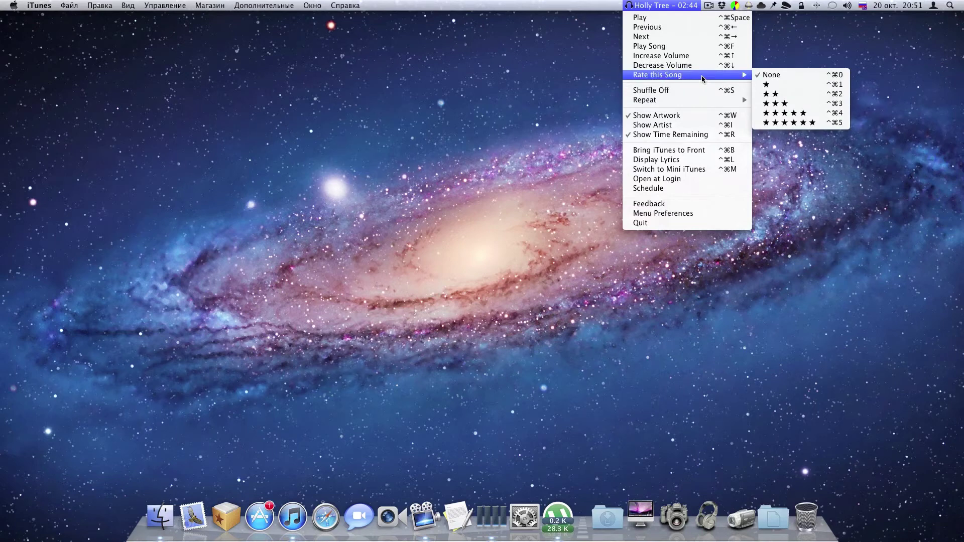
left_click(704, 160)
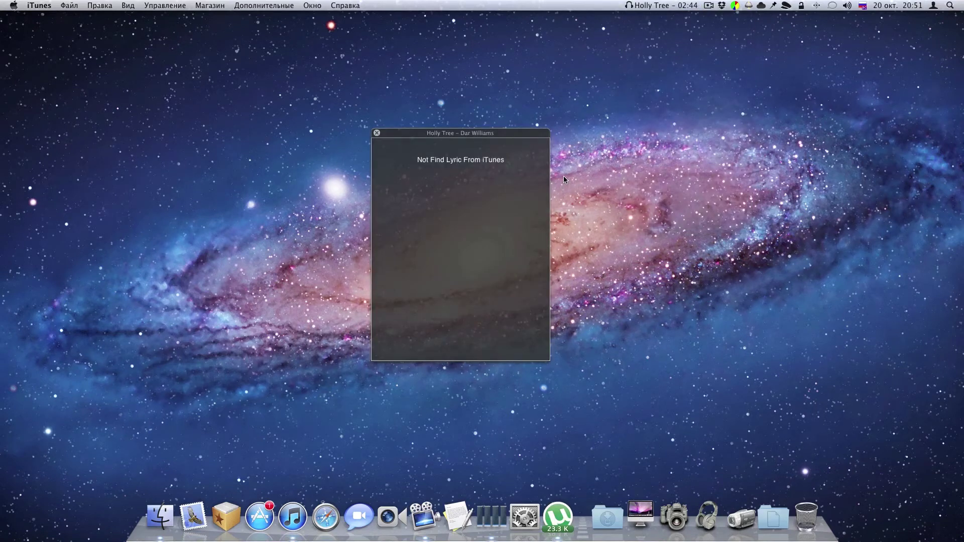
key("ctrl+super+space")
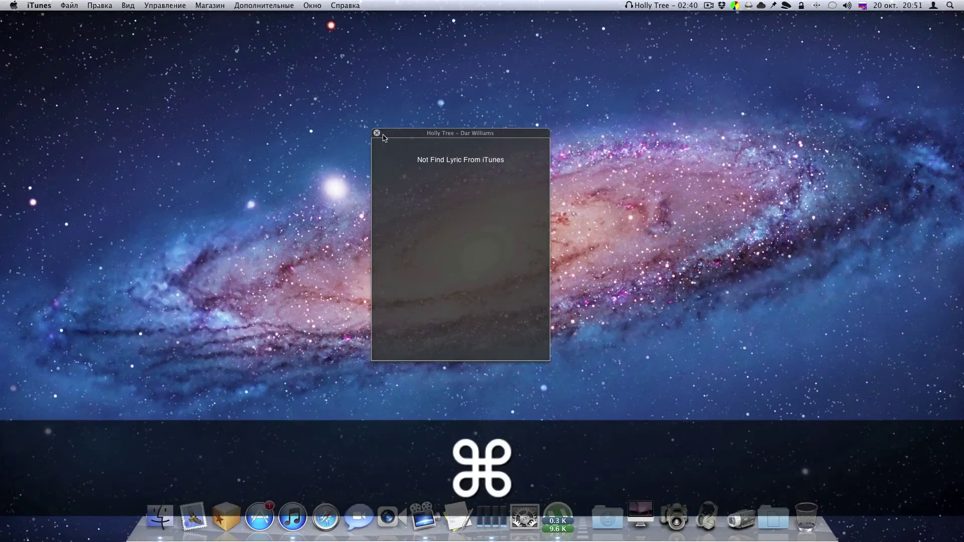
key("super+w")
left_click(377, 134)
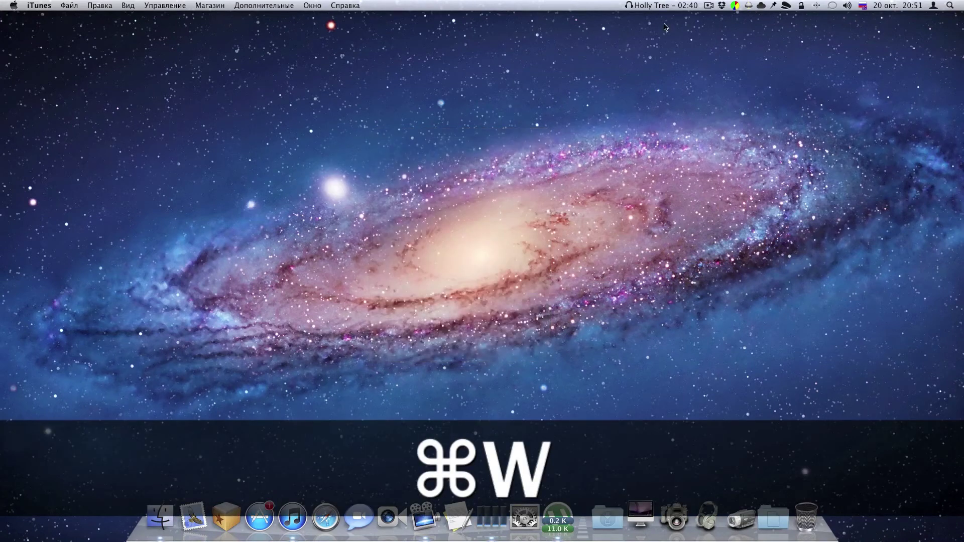
Switch iTunes to its mini player through SuperTunes and expand it back to the full window
left_click(668, 7)
left_click(668, 7)
left_click(667, 7)
left_click(667, 7)
left_click(667, 7)
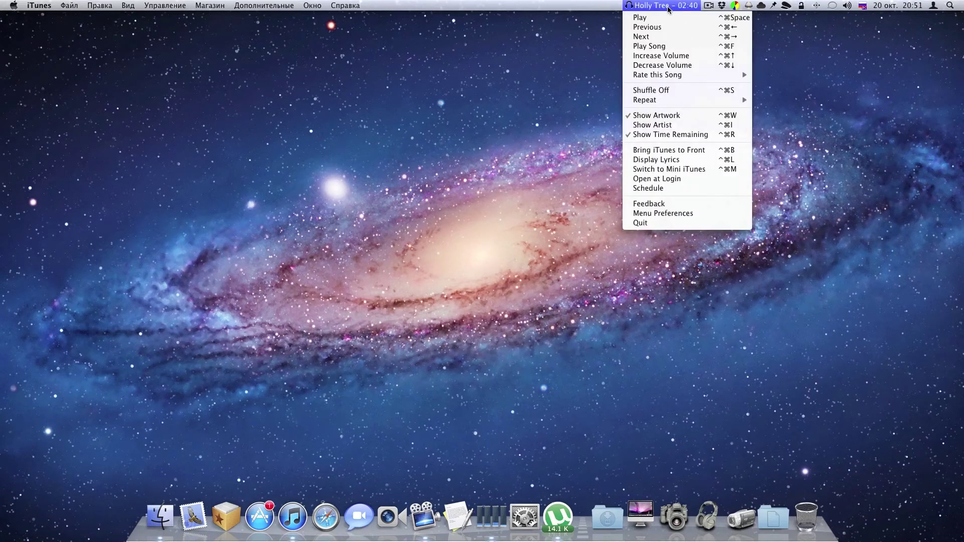
left_click(677, 170)
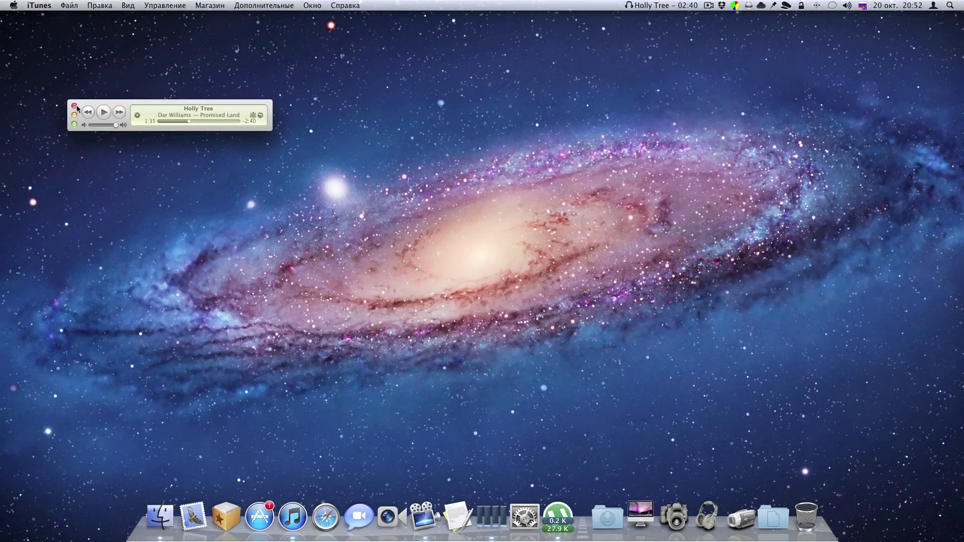
left_click(75, 124)
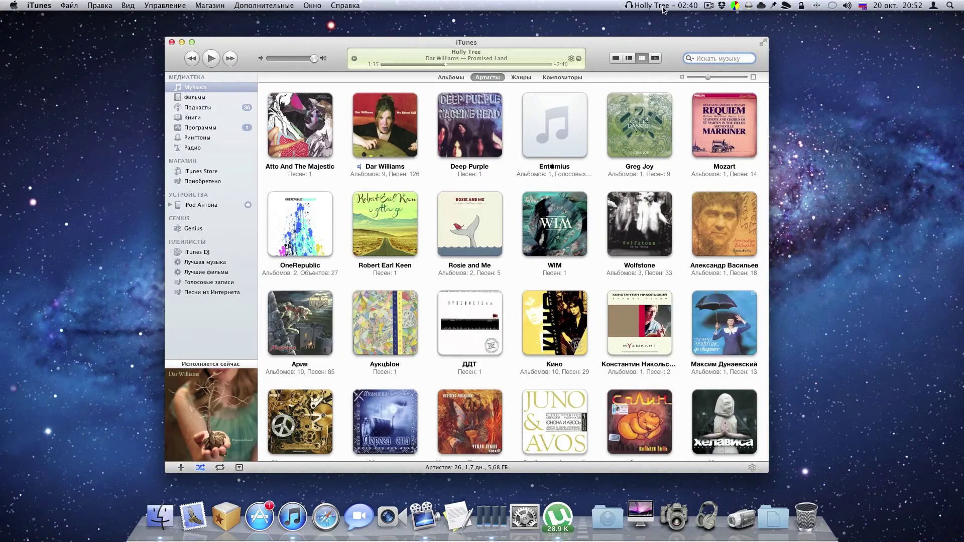
Toggle iTunes repeatedly between the mini player and full window with SuperTunes' Switch to Mini iTunes command, and close the full window
left_click(661, 6)
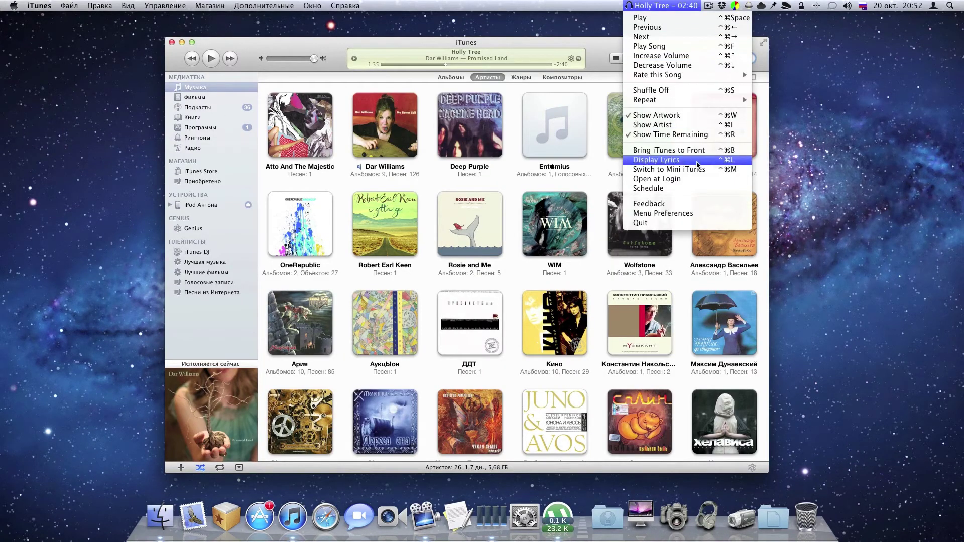
left_click(544, 40)
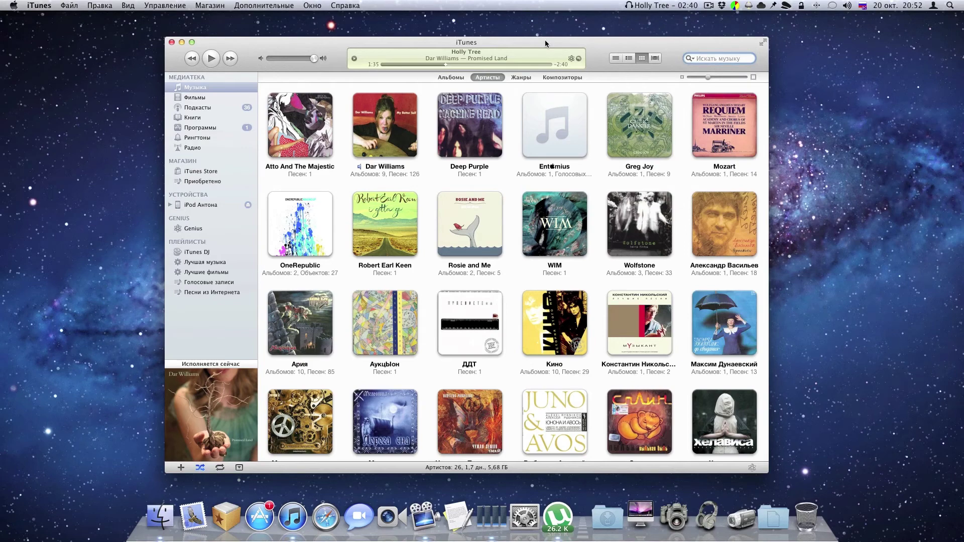
key("super+ctrl+m")
key("super+ctrl+m")
key("super+ctrl+m")
key("super+ctrl+m")
key("super+ctrl+m")
key("super+ctrl+m")
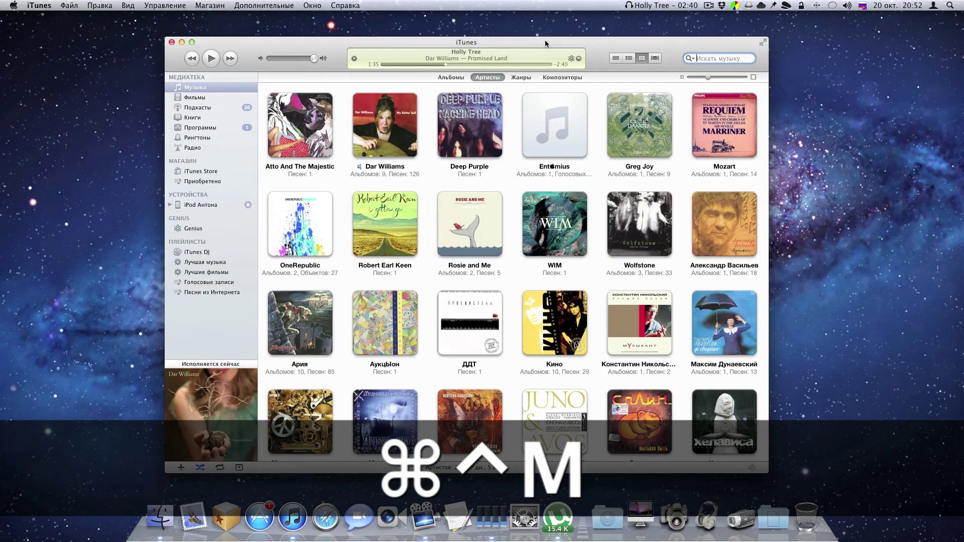
key("super+w")
Open SuperTunes' Schedule window, enable scheduling to view the available actions, disable it again and close the window
left_click(651, 6)
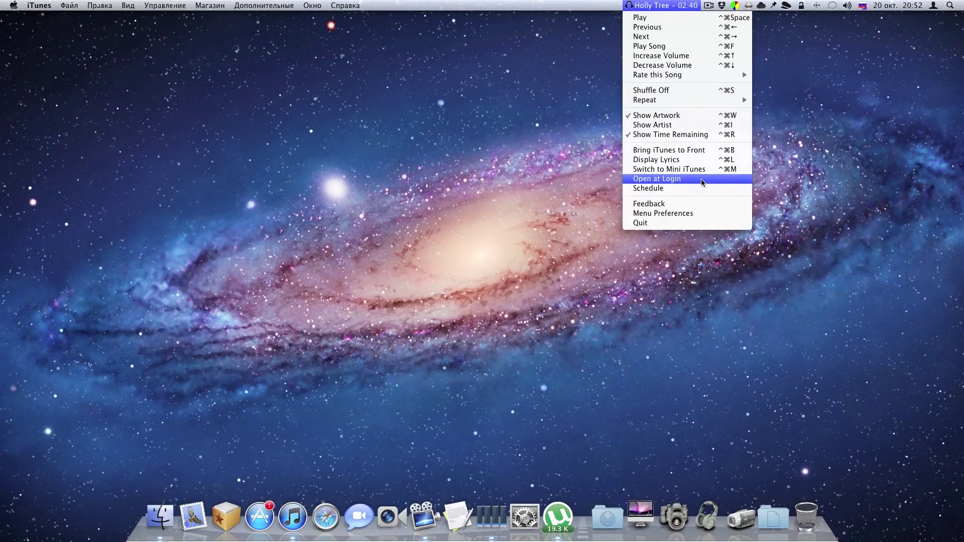
left_click(675, 184)
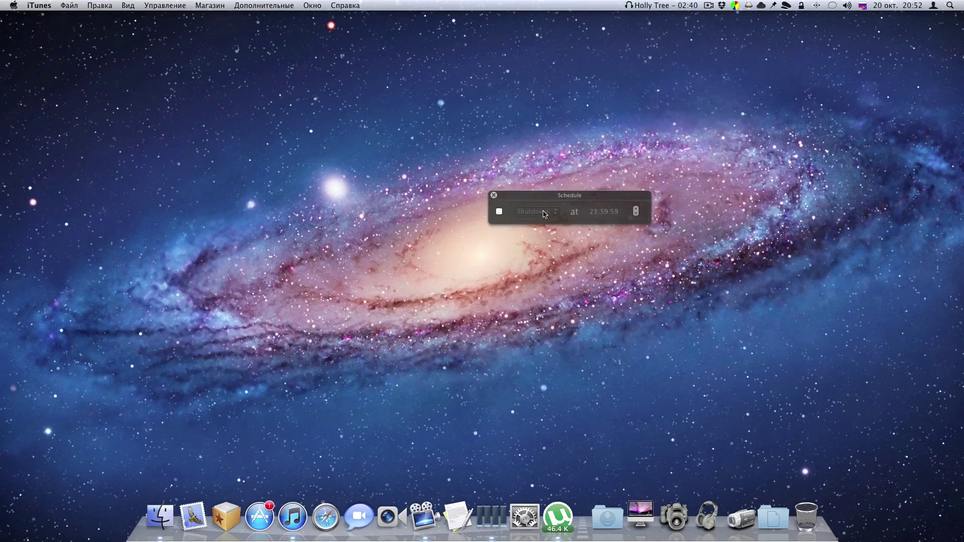
left_click(499, 212)
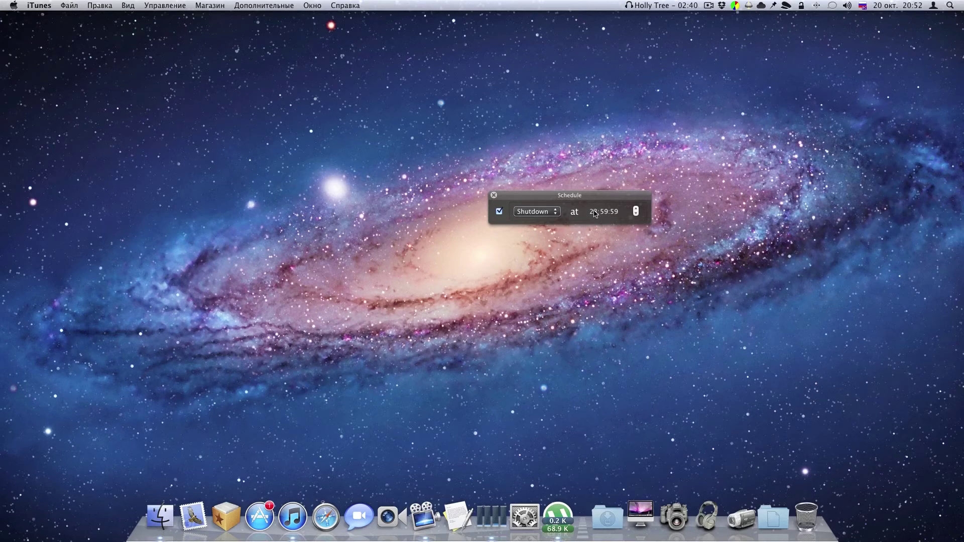
left_click(555, 212)
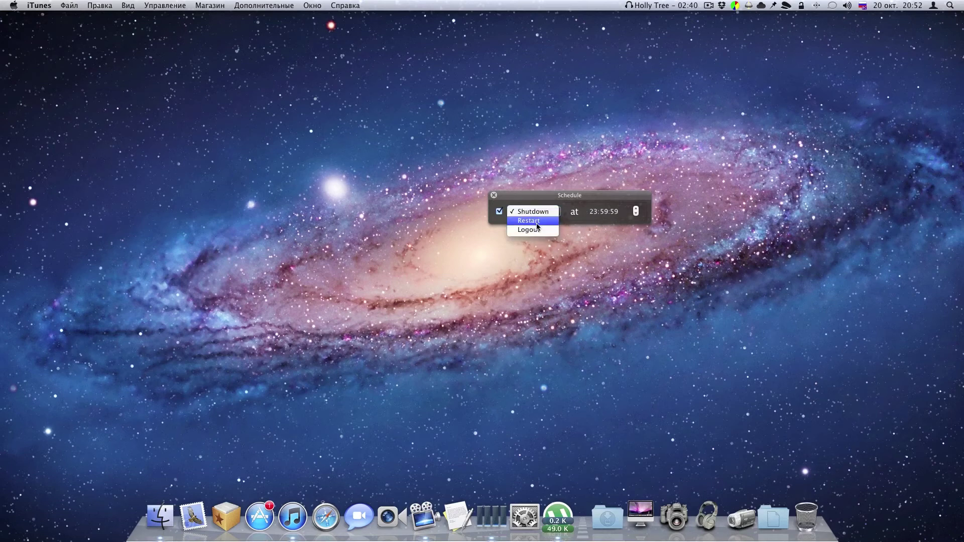
left_click(494, 200)
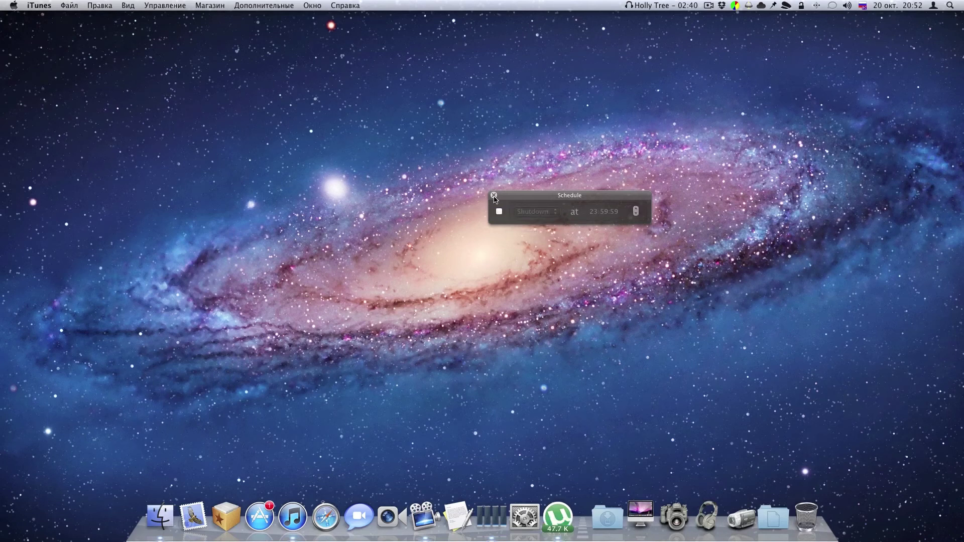
left_click(493, 195)
Review the items and hotkeys in SuperTunes' Menu Preferences, including the Increase Volume hotkey setting, without assigning a new hotkey, and close the window
left_click(669, 5)
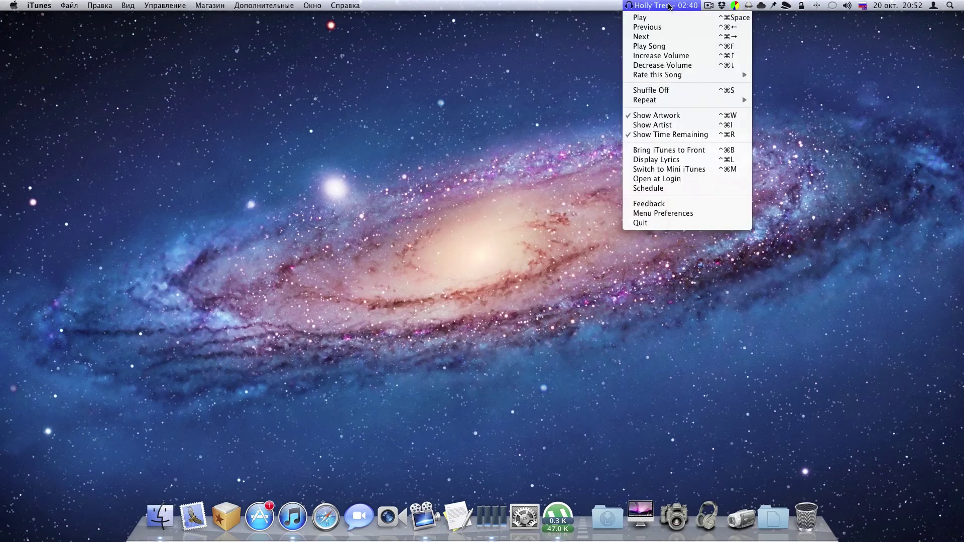
left_click(688, 213)
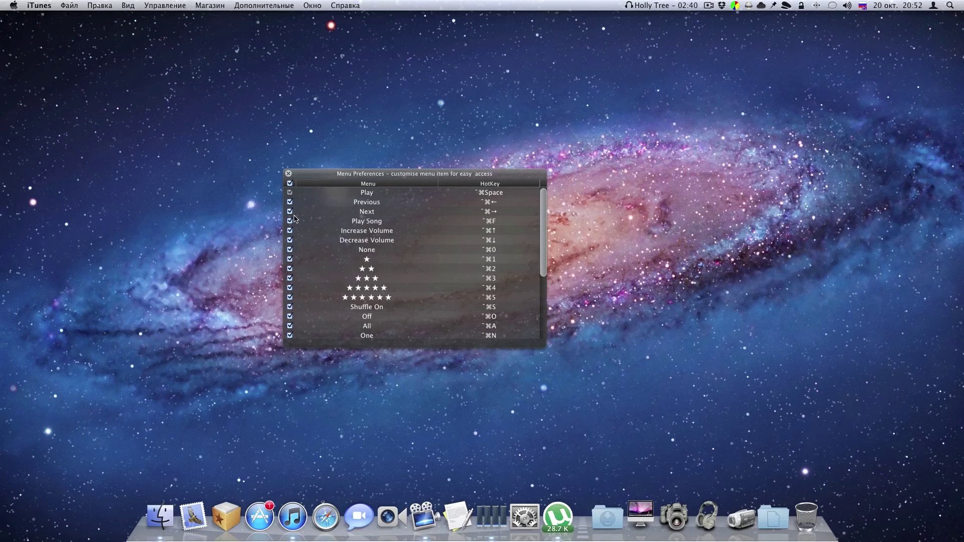
double_click(490, 231)
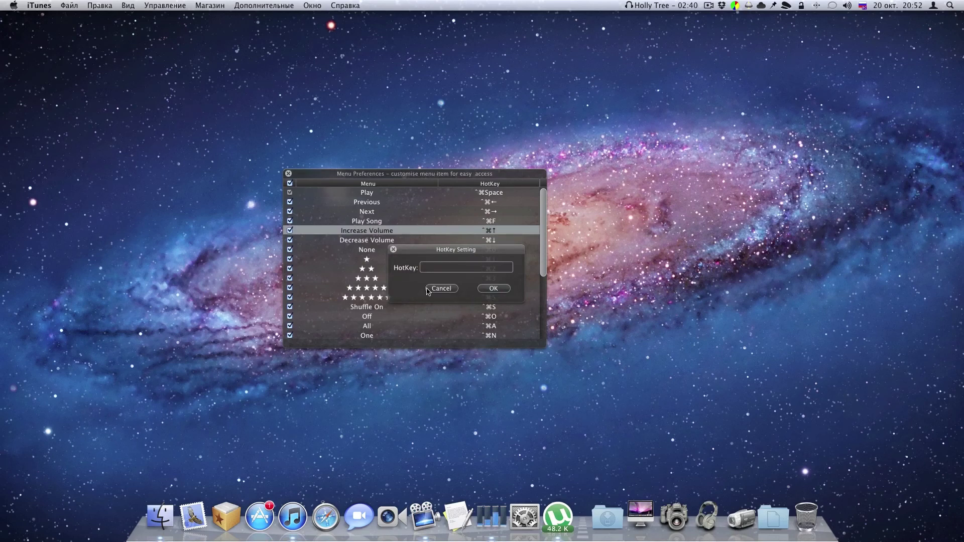
left_click(499, 290)
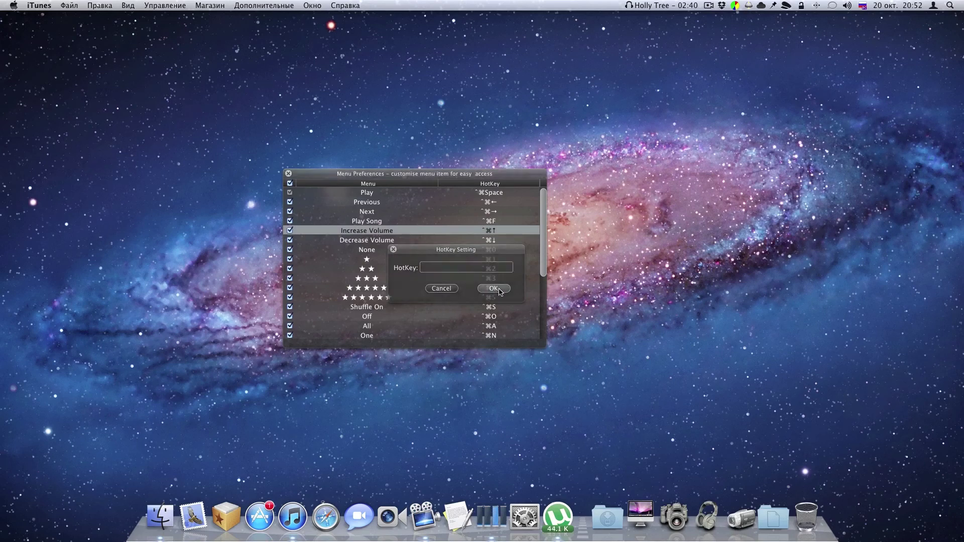
scroll(454, 275, "down", 5)
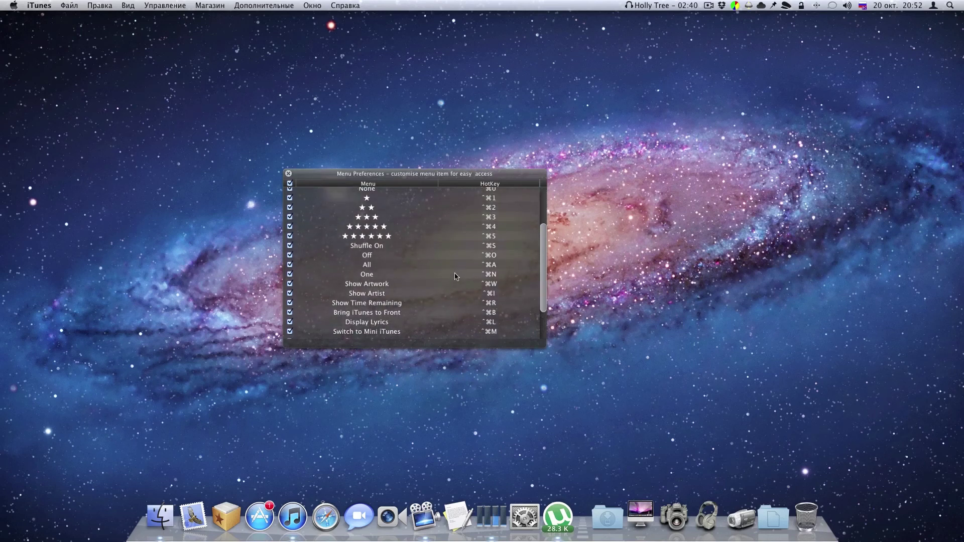
left_click(288, 174)
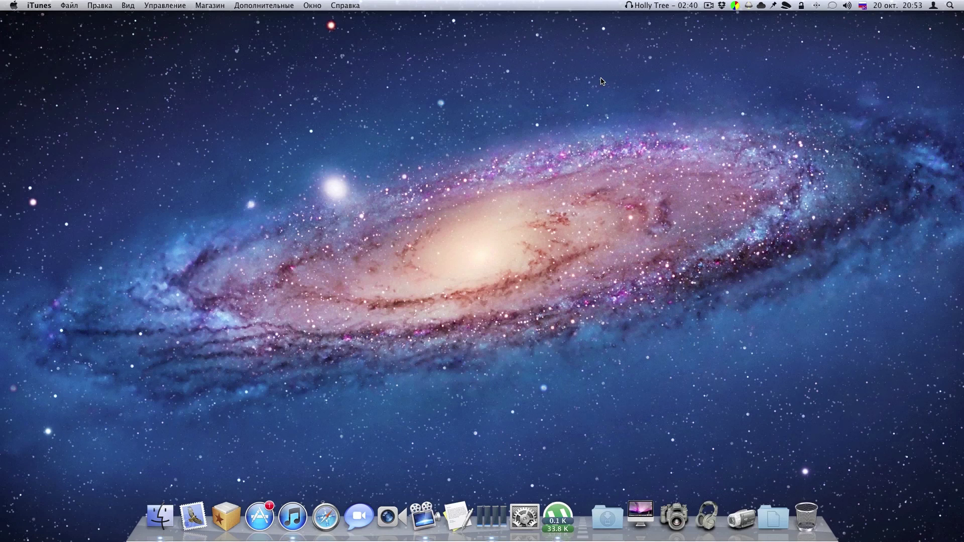
left_click(680, 6)
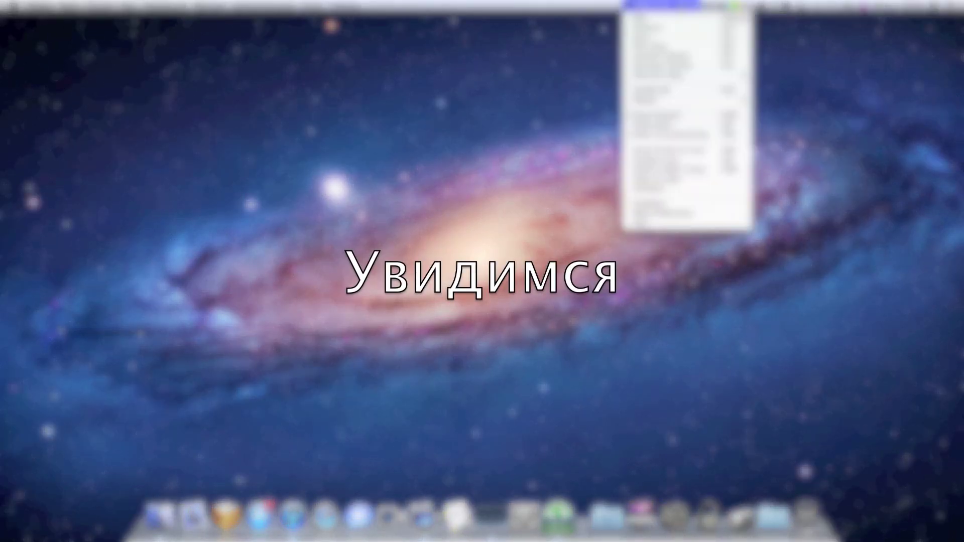
key("Escape")
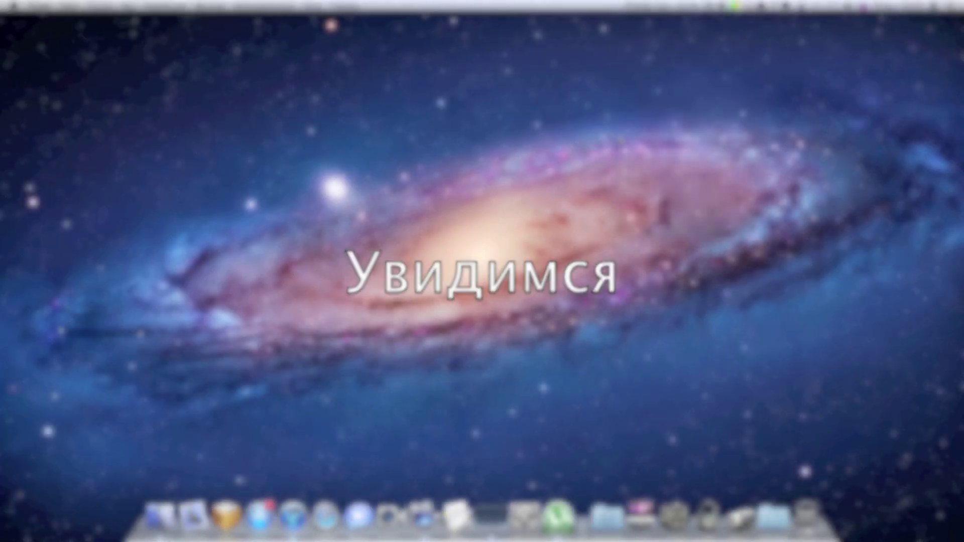